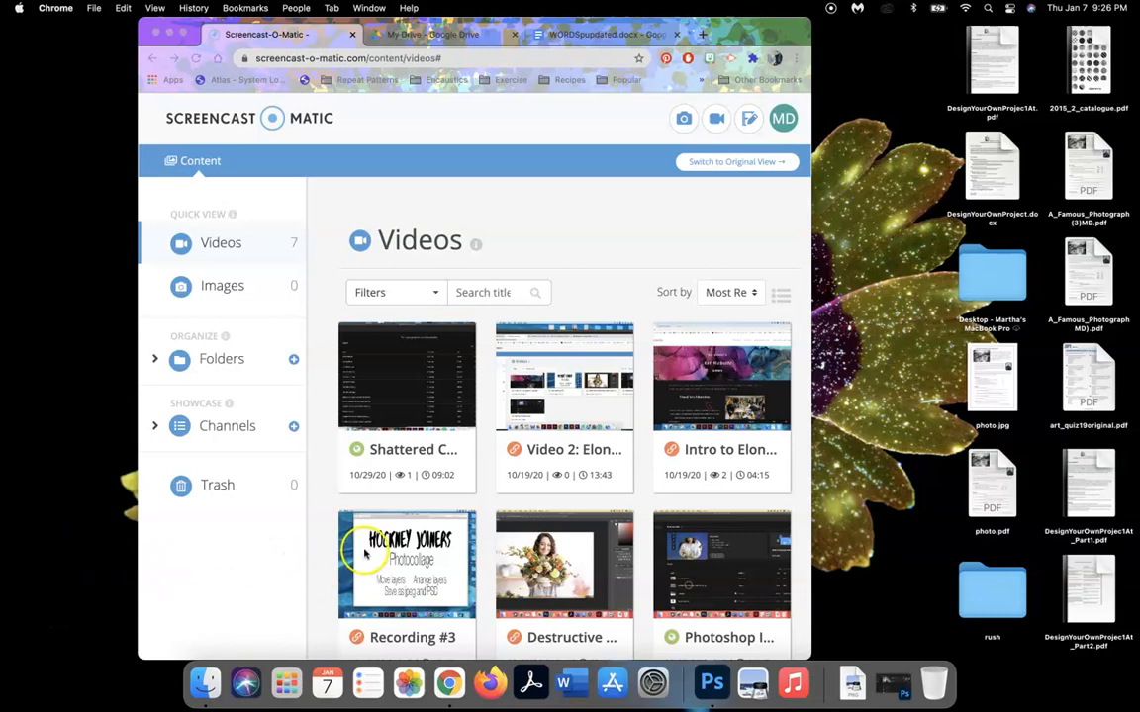
# - Minimize the Chrome window showing the Screencast-O-Matic Videos library
pyautogui.click(169, 33)
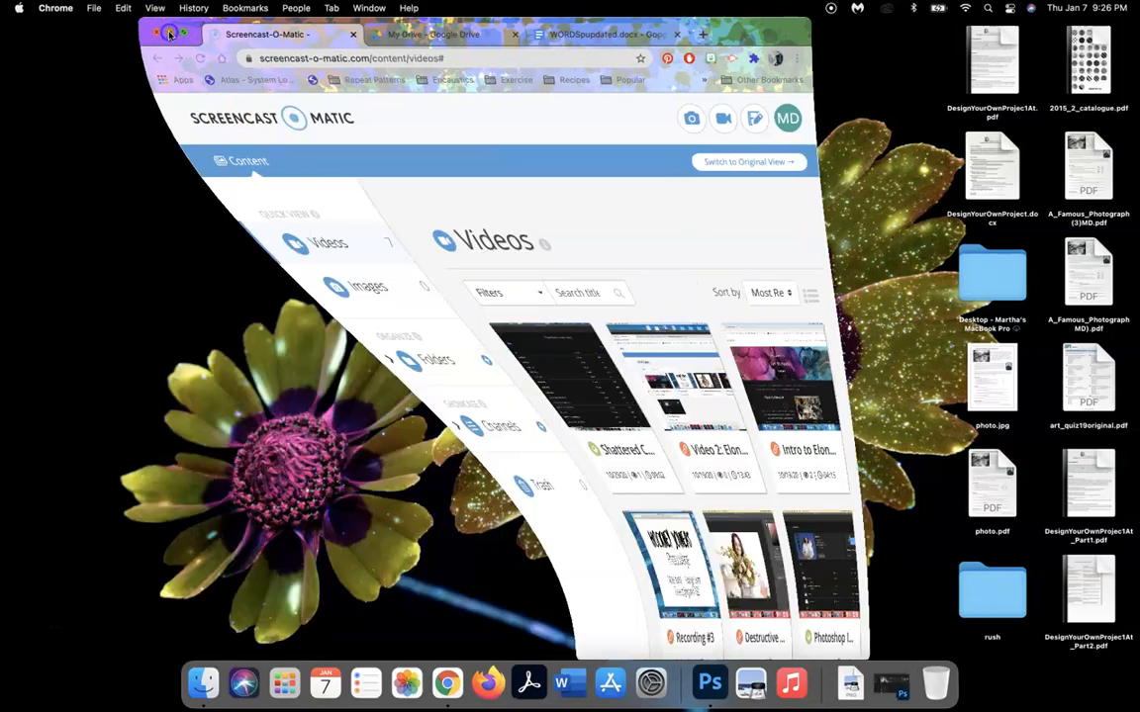
# - Launch Photoshop and open Starbucks-paper-cup-e1531241656813.jpg from the Recent list
pyautogui.click(693, 680)
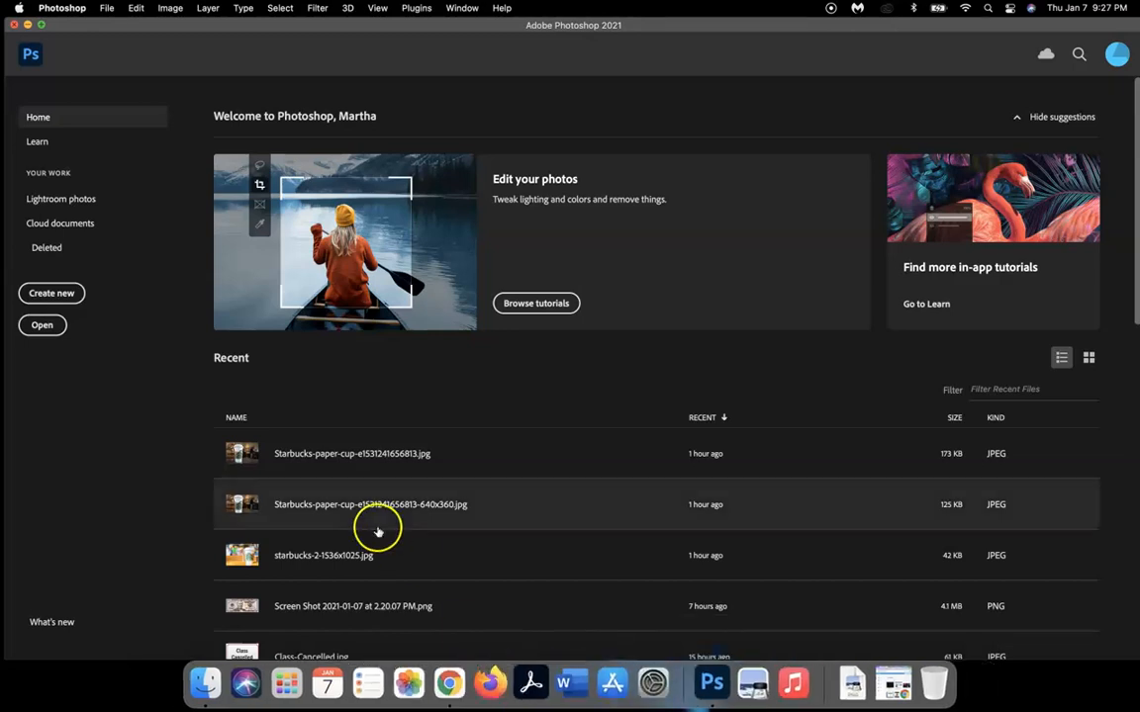
pyautogui.click(335, 457)
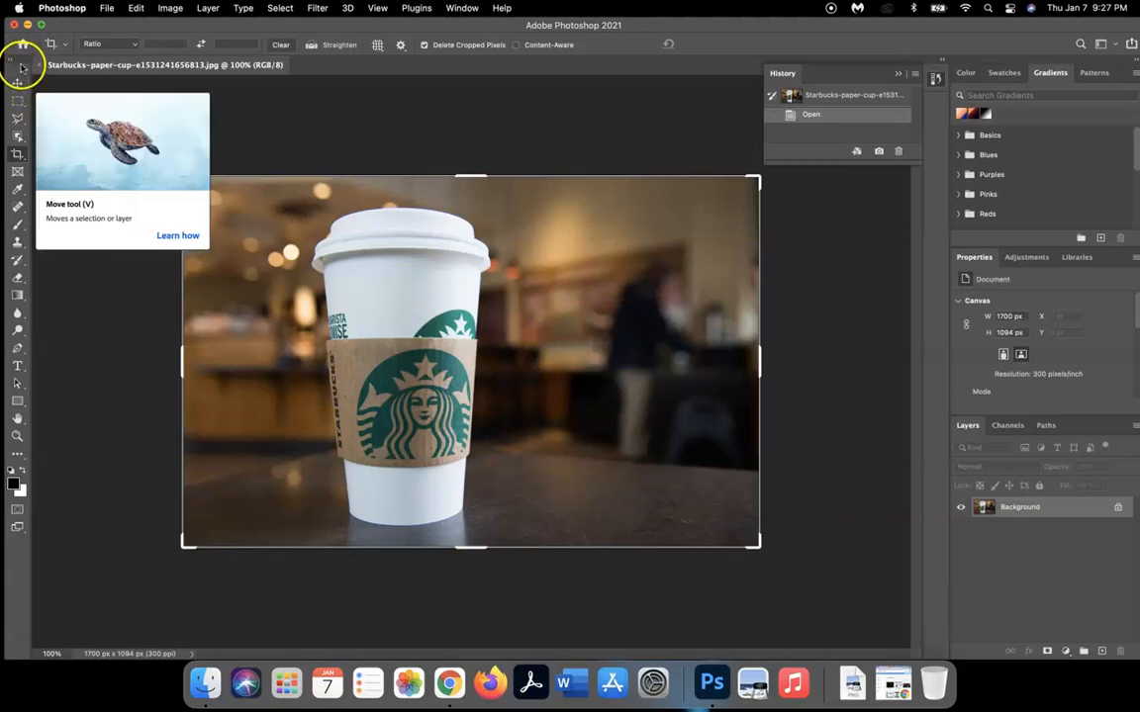
# - Select the coffee cup by drawing an Object Selection box around it
pyautogui.click(18, 138)
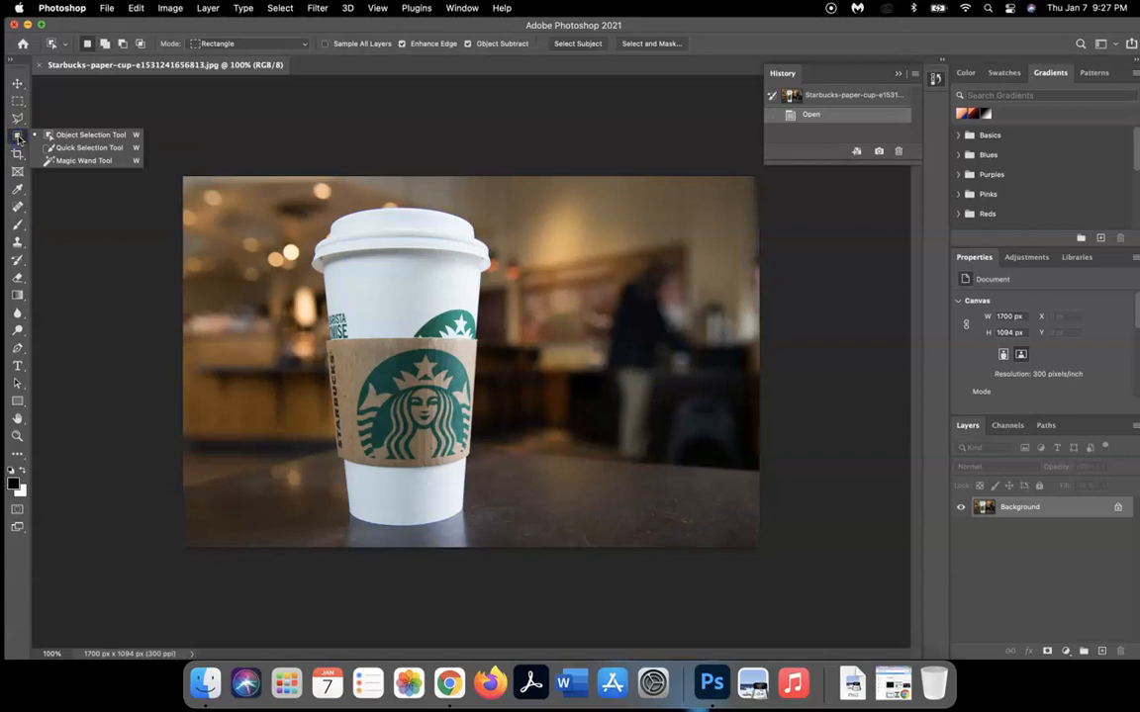
pyautogui.click(75, 137)
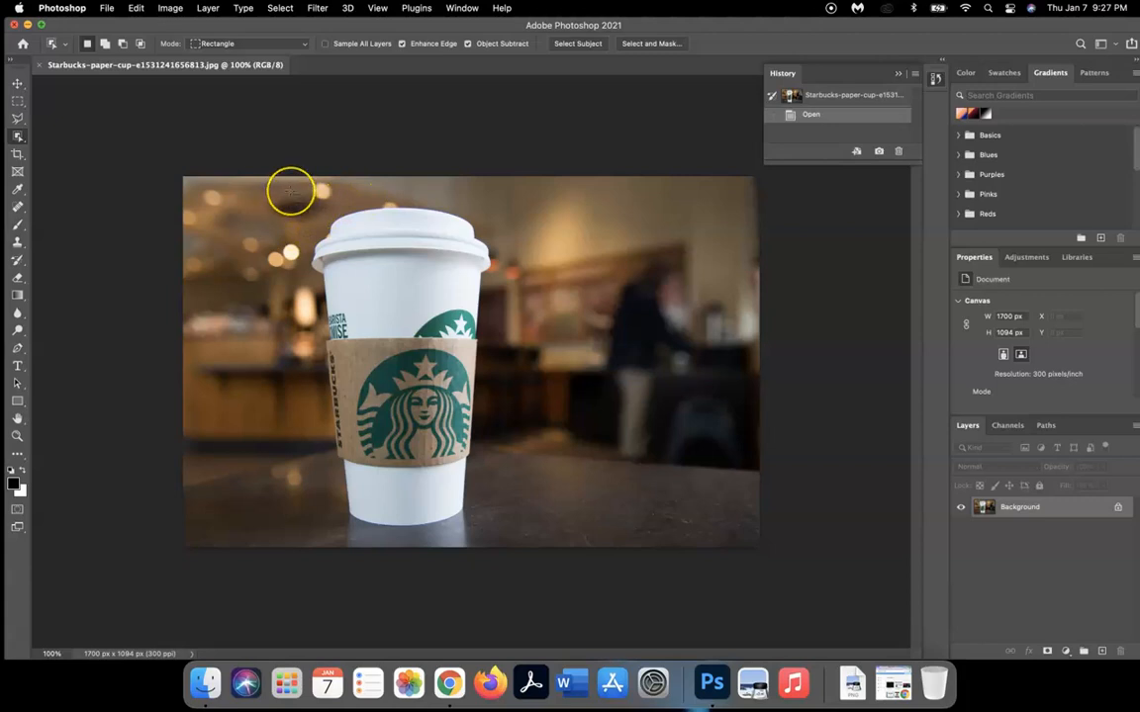
pyautogui.moveTo(290, 189); pyautogui.dragTo(514, 533)
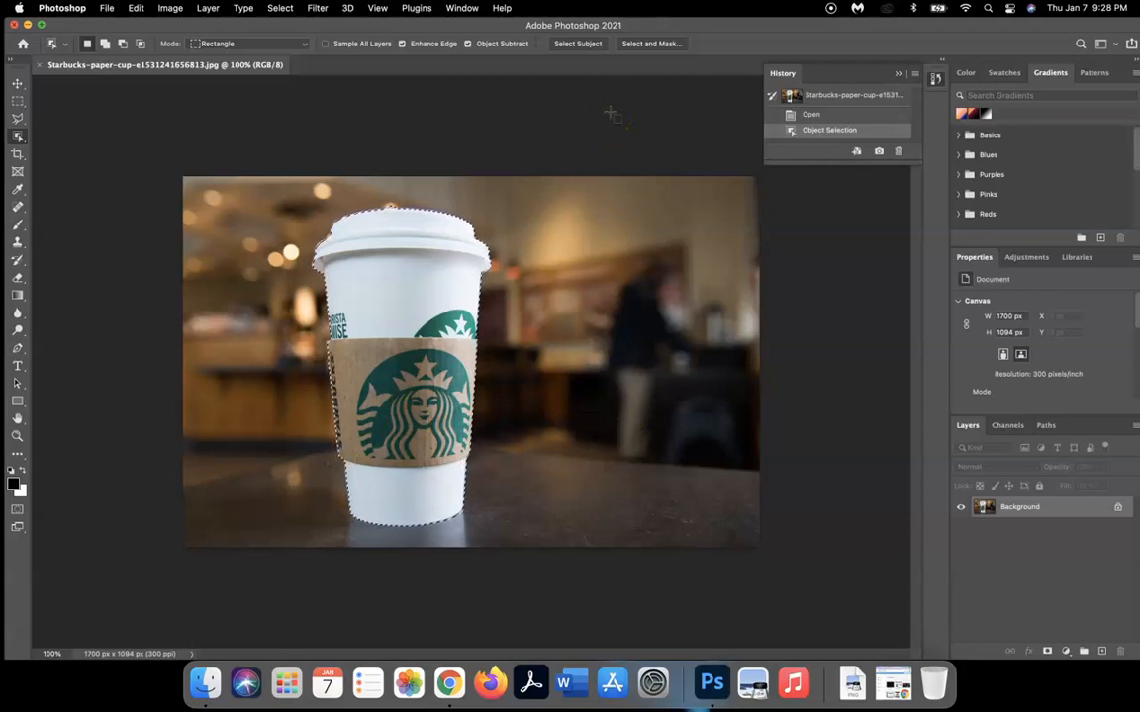
# - Invert the selection, unlock Background into Layer 0, and delete the café background
pyautogui.click(281, 9)
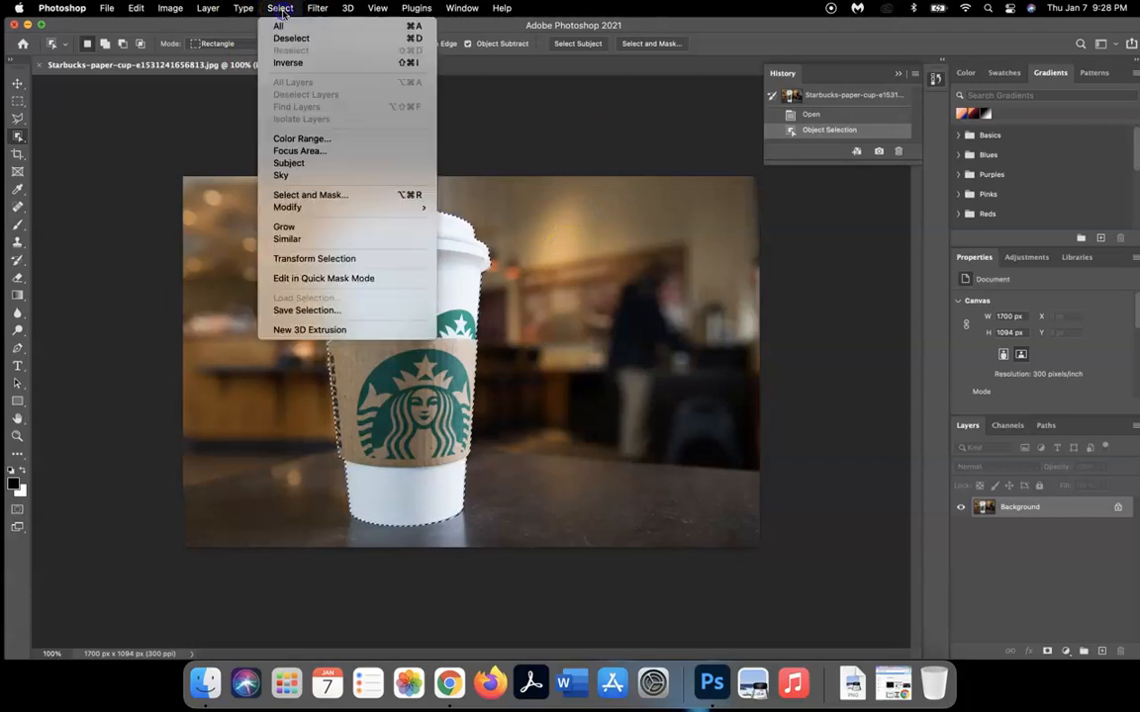
pyautogui.click(289, 63)
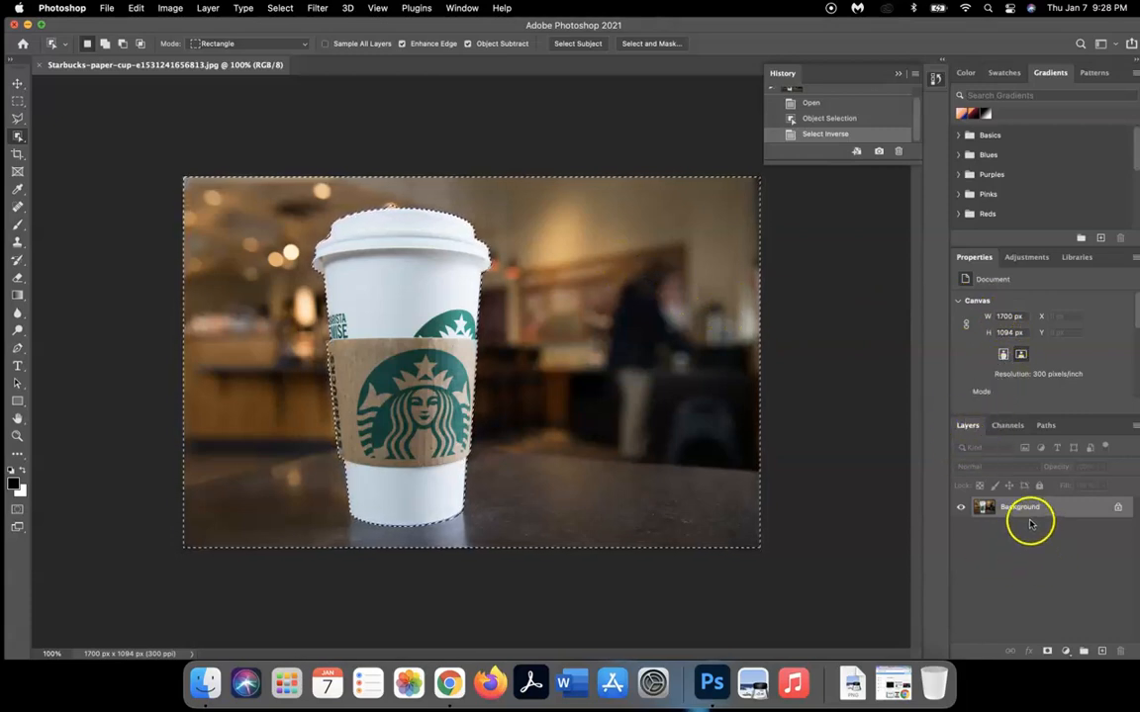
pyautogui.click(1116, 509)
pyautogui.click(1030, 506)
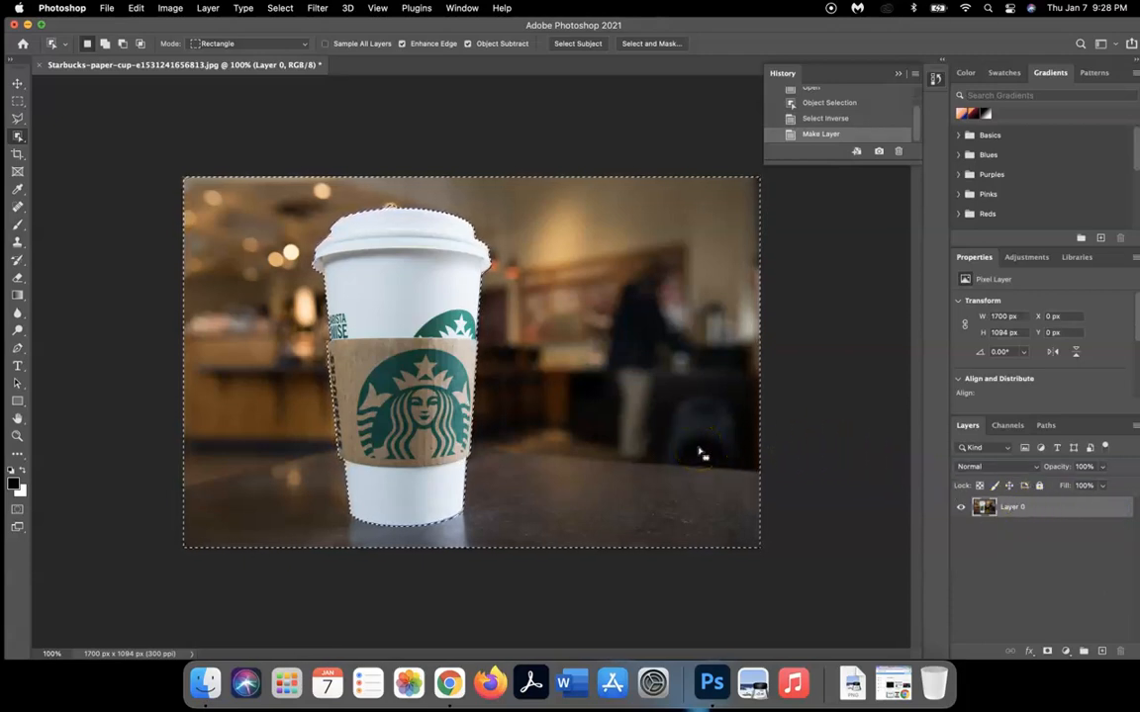
pyautogui.press('Delete')
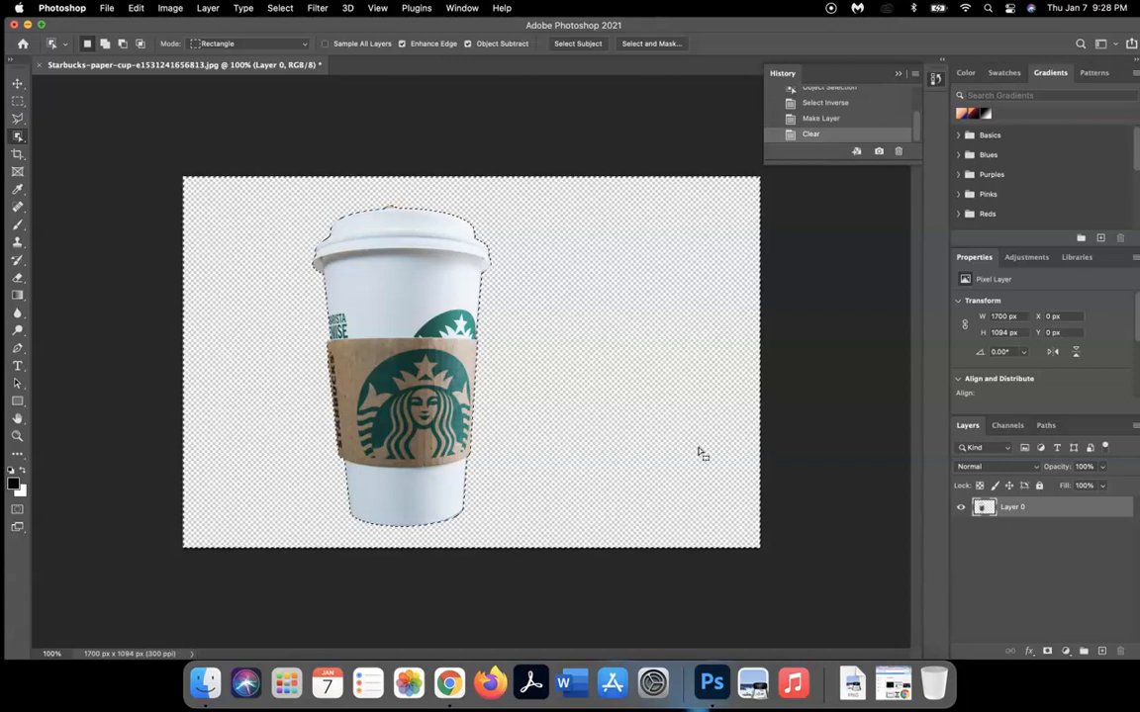
pyautogui.press('super+equal')
pyautogui.press('super+equal')
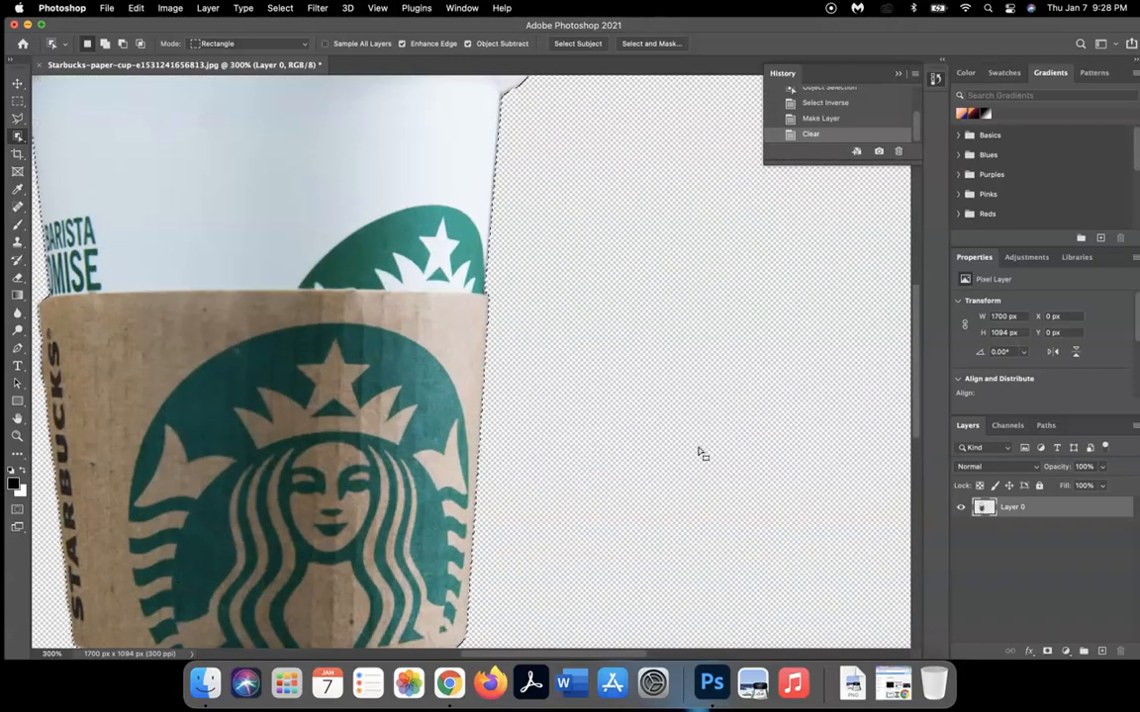
# - Inspect the cup's cut-out edges at 300% zoom, then deselect with Cmd+D
pyautogui.scroll(5, 698, 453)
pyautogui.hscroll(-3, 698, 453)
pyautogui.scroll(2, 699, 453)
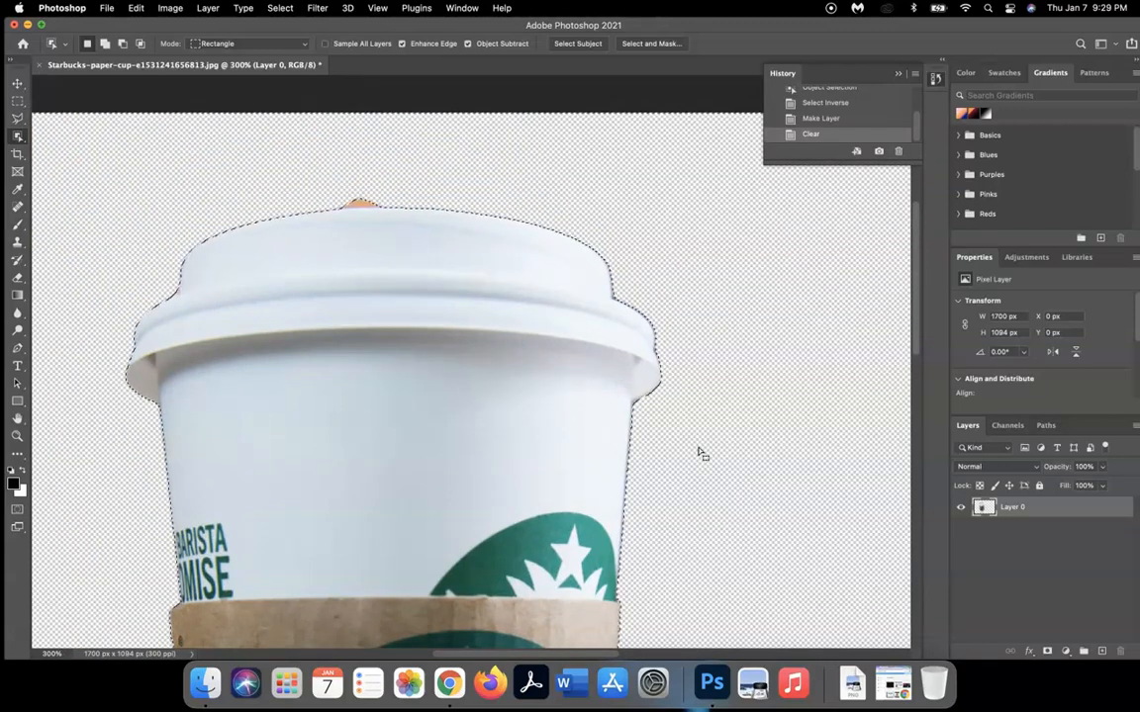
pyautogui.scroll(-3, 698, 453)
pyautogui.hscroll(-2, 698, 453)
pyautogui.scroll(-8, 698, 453)
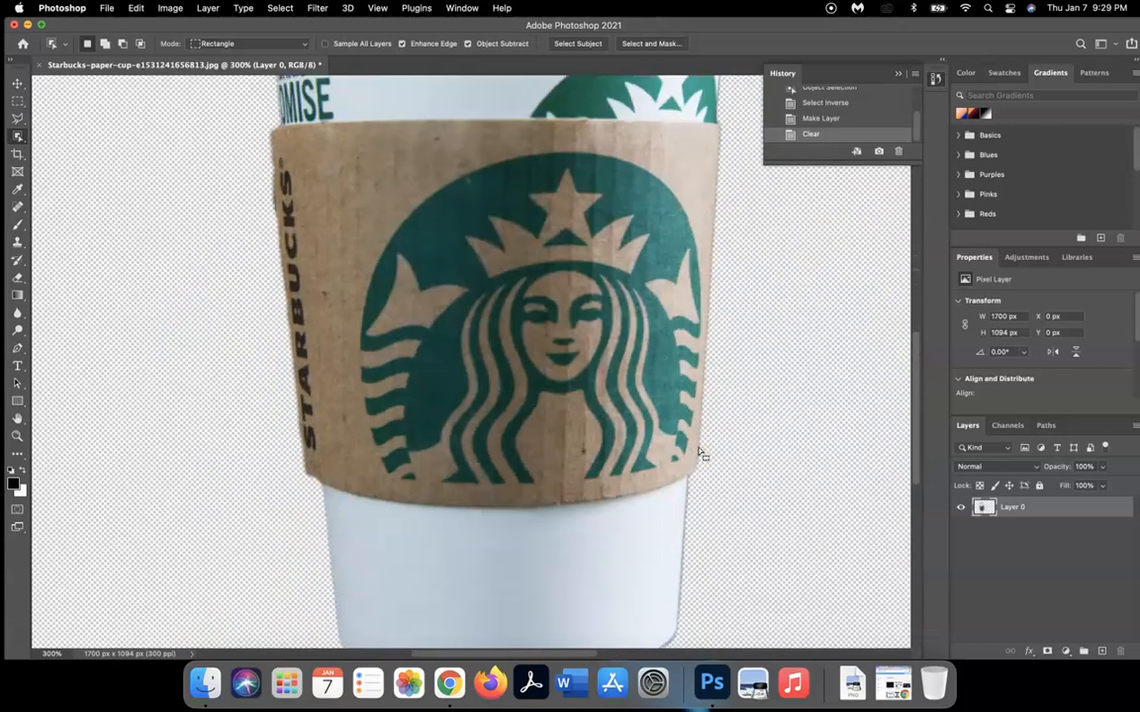
pyautogui.scroll(10, 698, 453)
pyautogui.scroll(4, 698, 453)
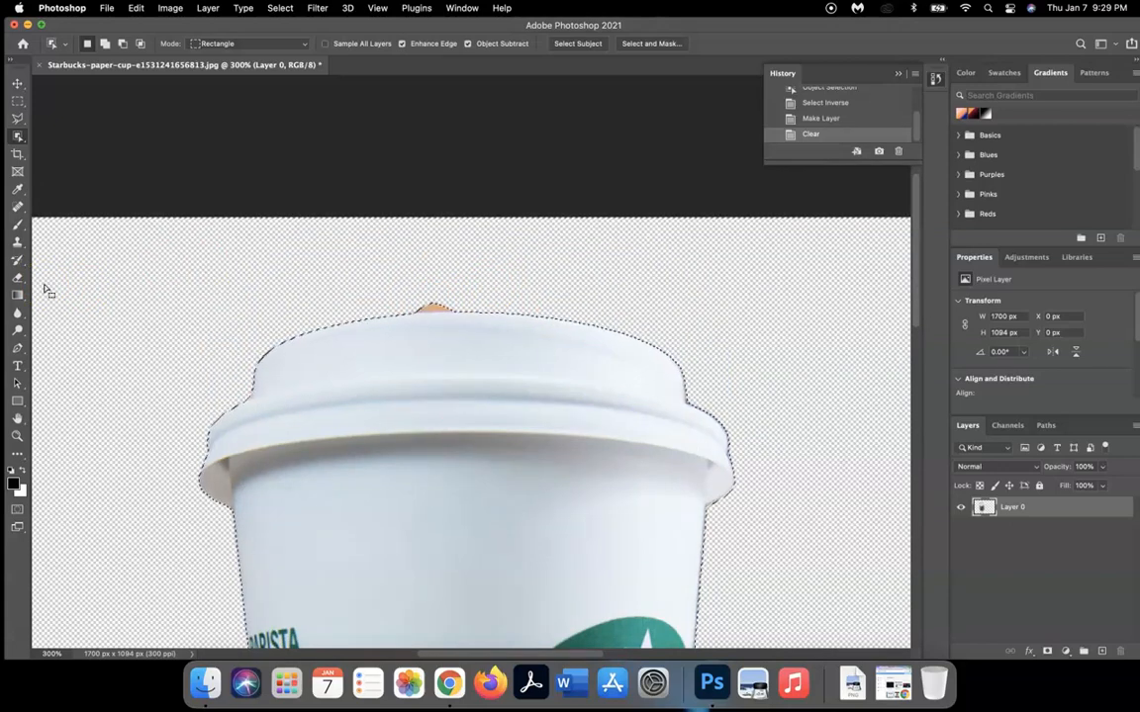
pyautogui.press('super+d')
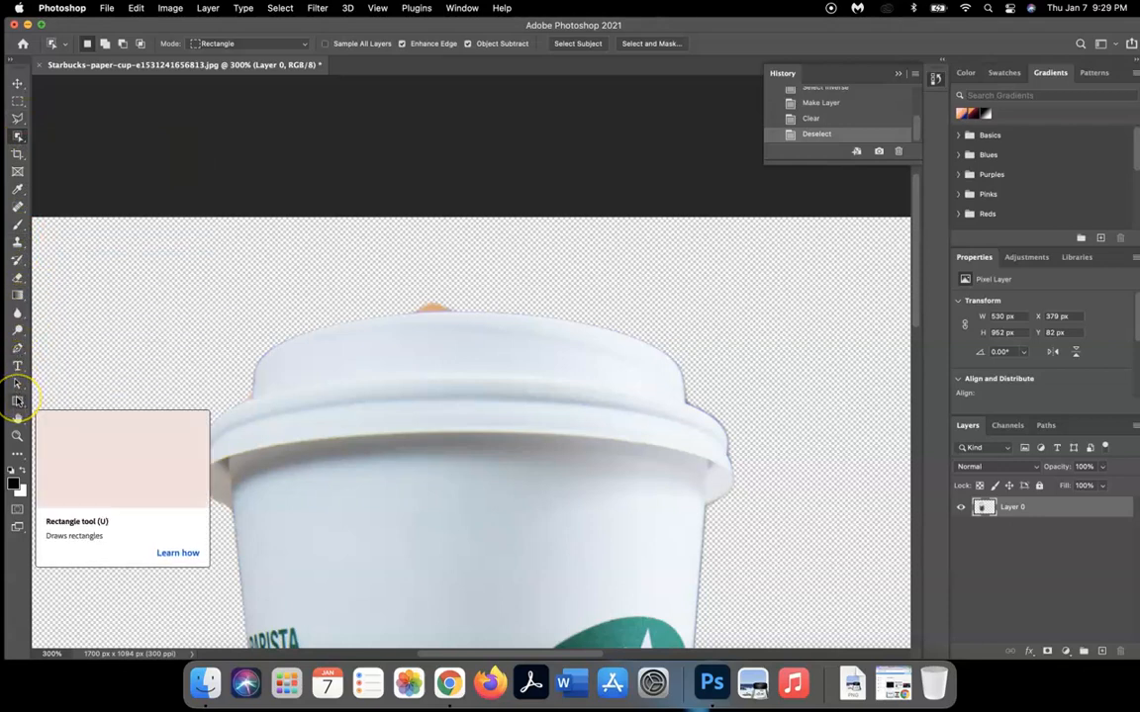
# - Erase the orange speck above the cup's lid with the standard Eraser, then return to 100% zoom
pyautogui.click(17, 277)
pyautogui.rightClick(17, 278)
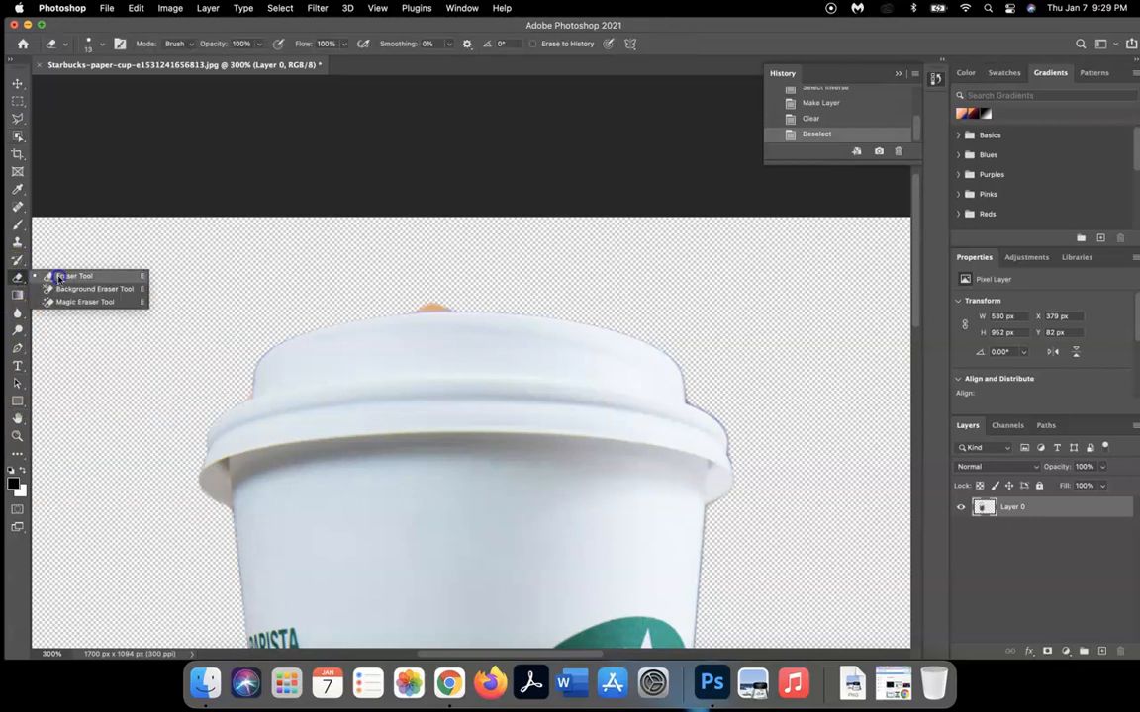
pyautogui.click(59, 278)
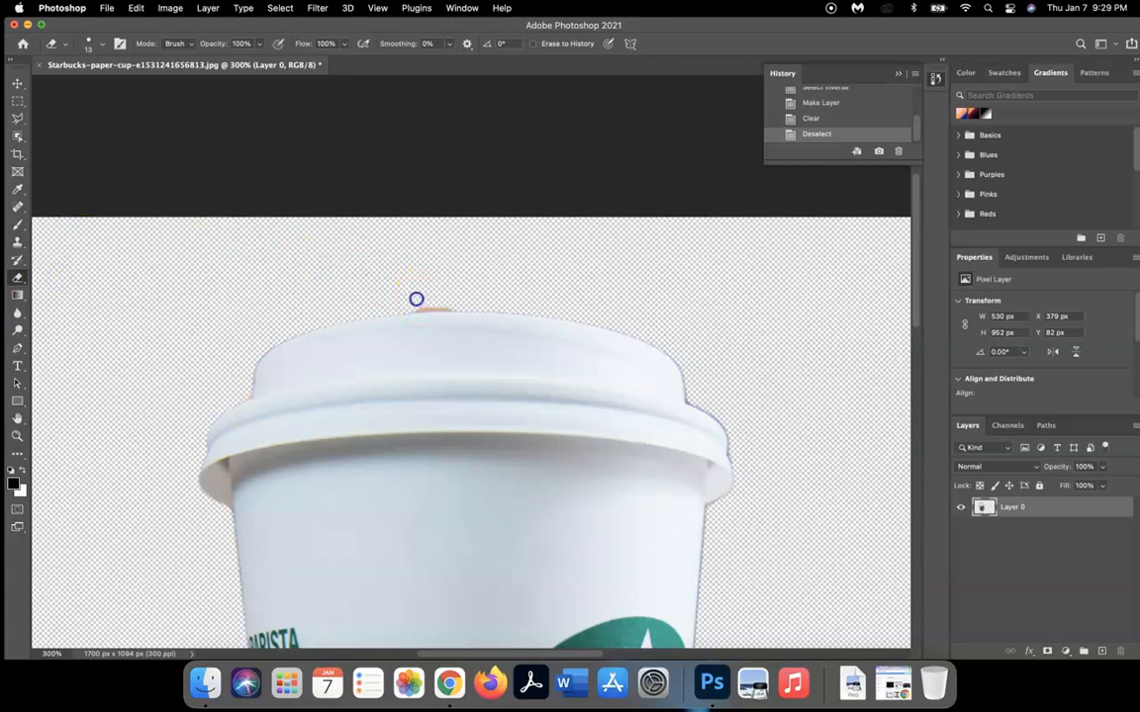
pyautogui.moveTo(452, 302); pyautogui.dragTo(411, 303)
pyautogui.click(391, 290)
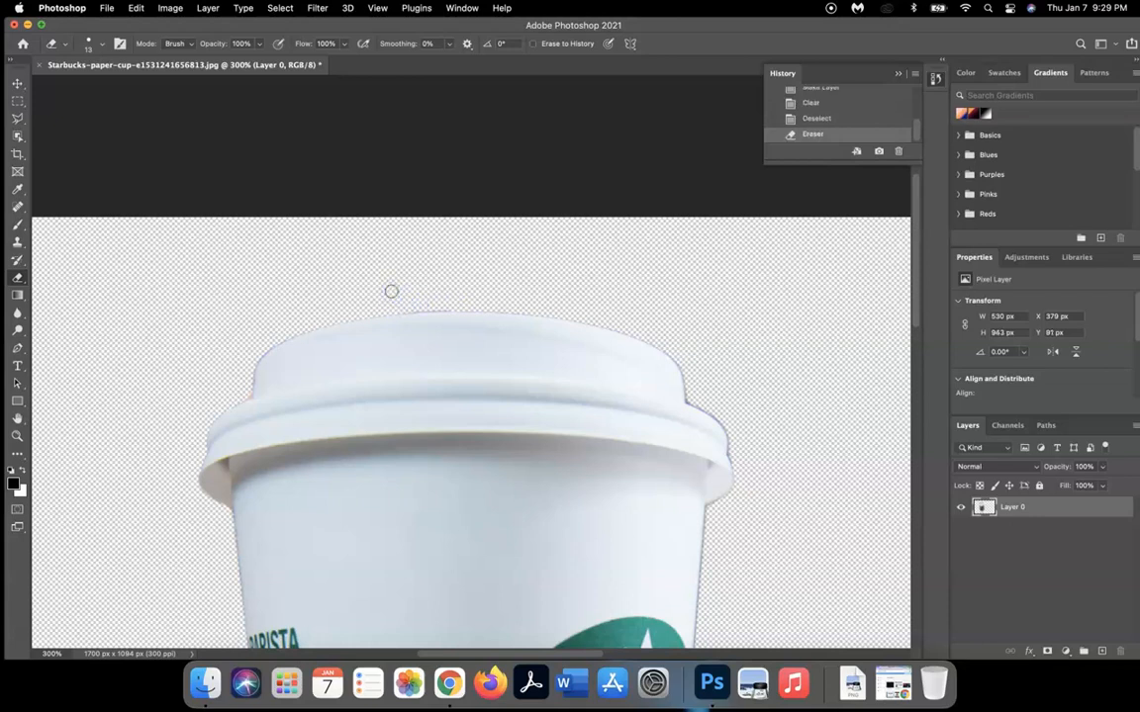
pyautogui.press('super+1')
pyautogui.click(429, 361)
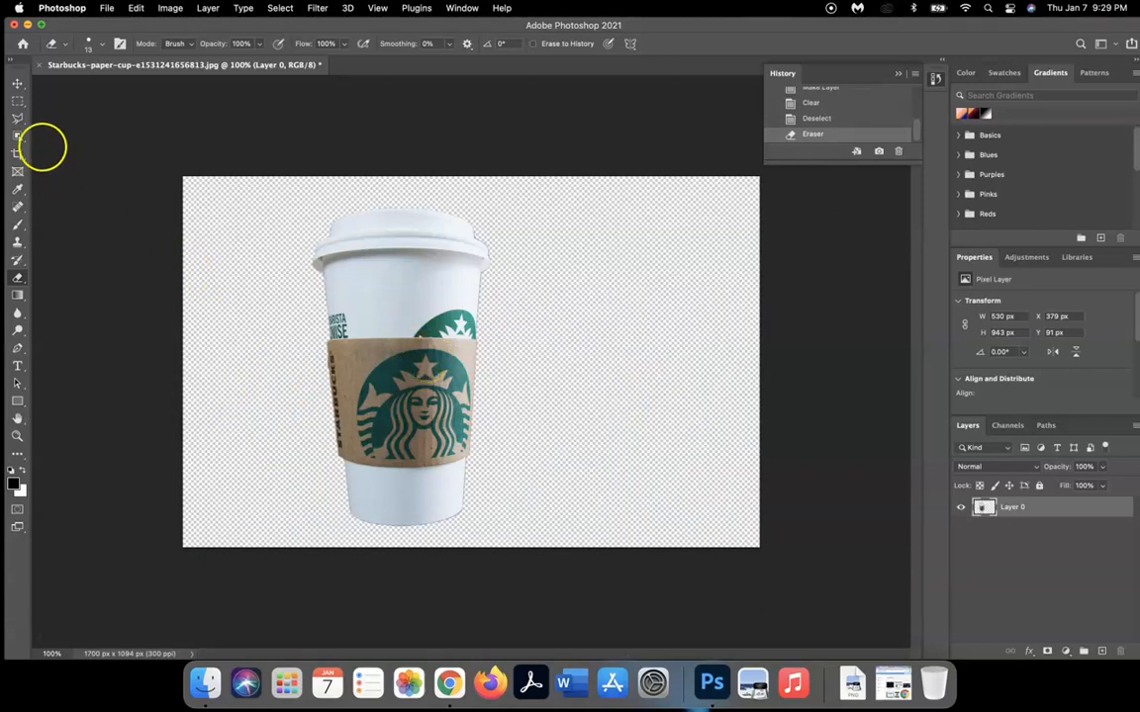
pyautogui.click(17, 83)
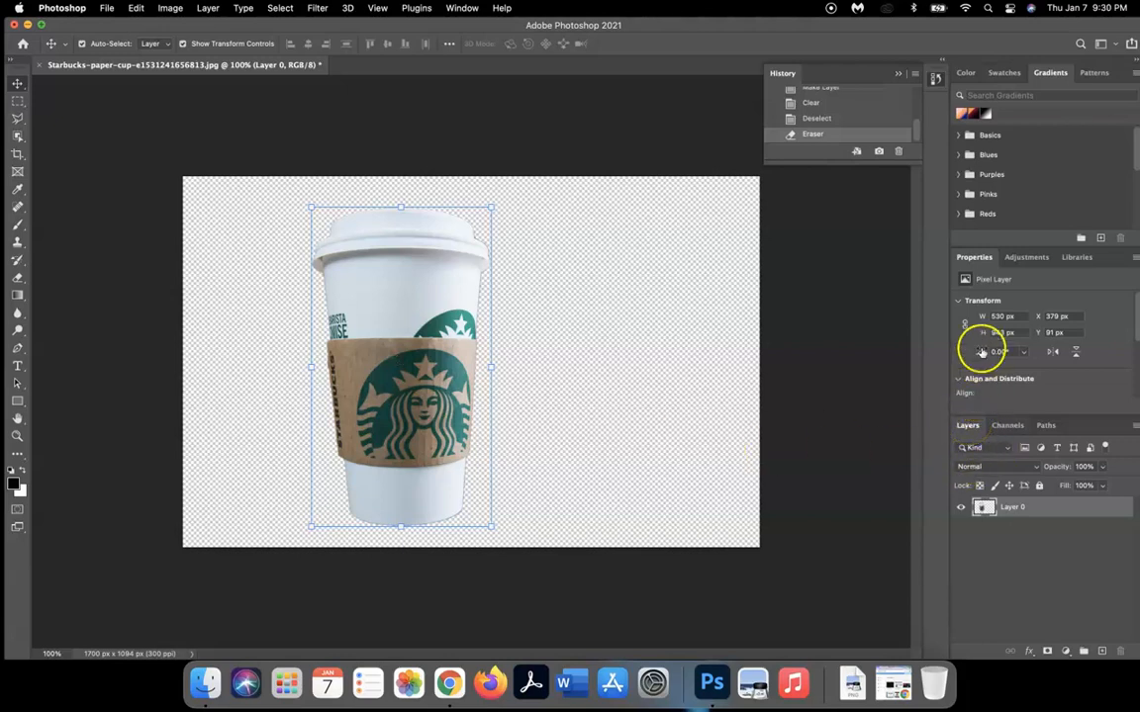
# - Show the Adjustments panel beside Properties, with Window > Adjustments checked
pyautogui.click(1026, 259)
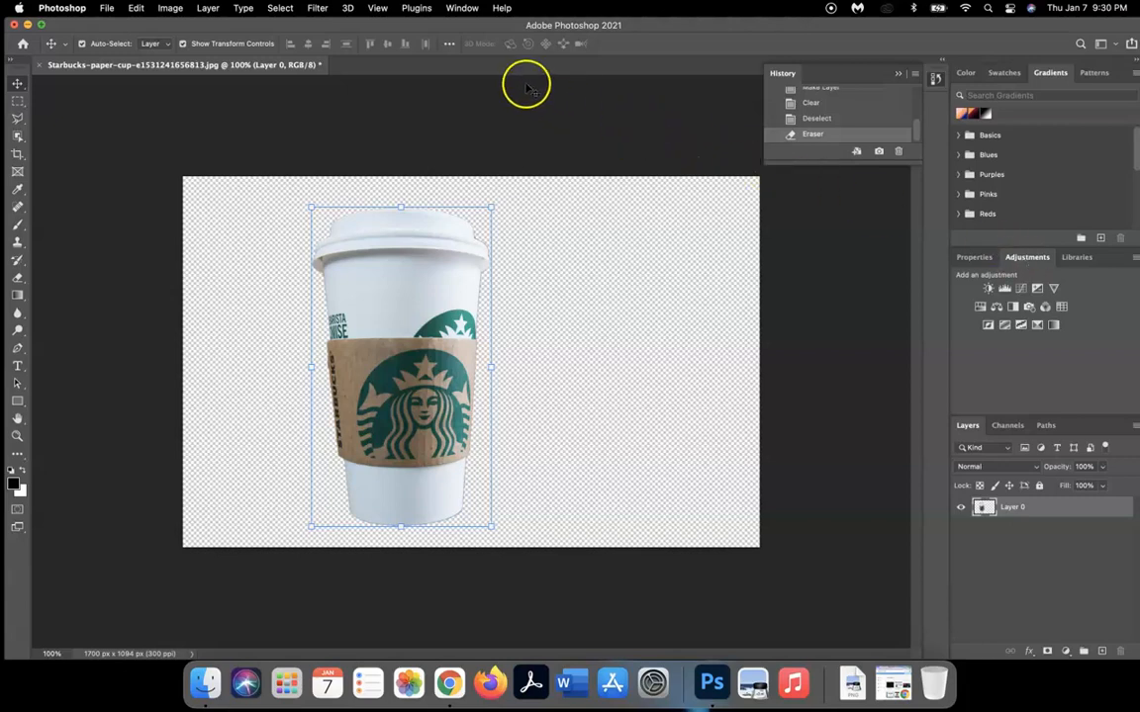
pyautogui.click(461, 9)
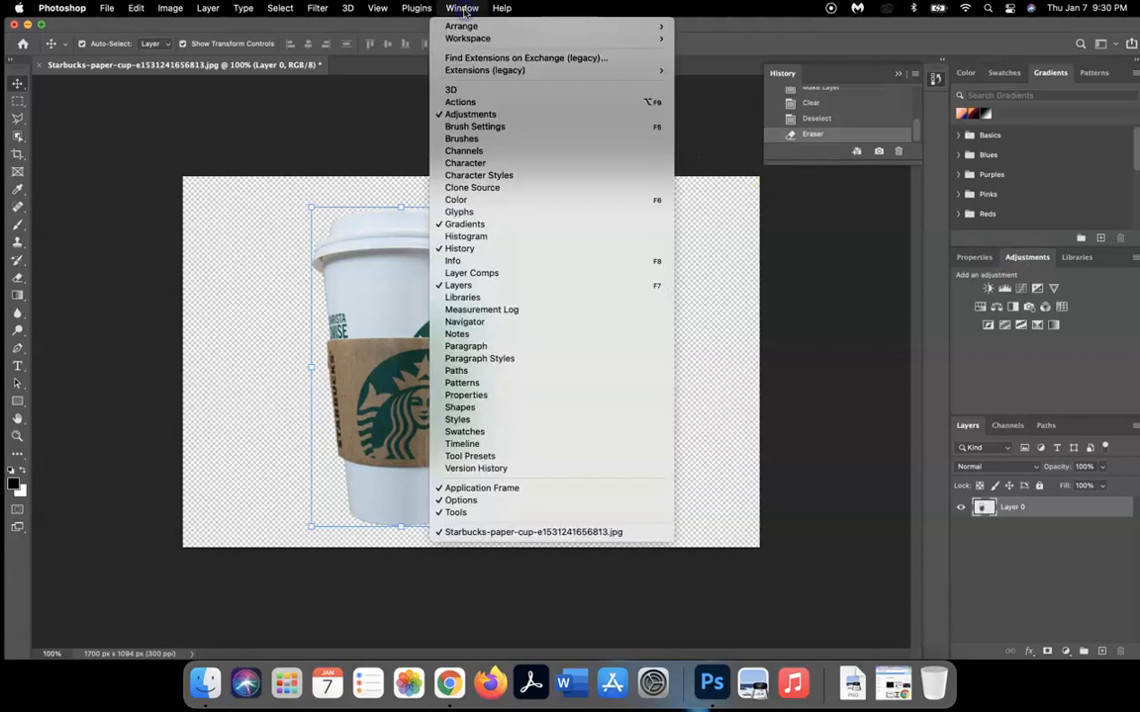
pyautogui.click(472, 117)
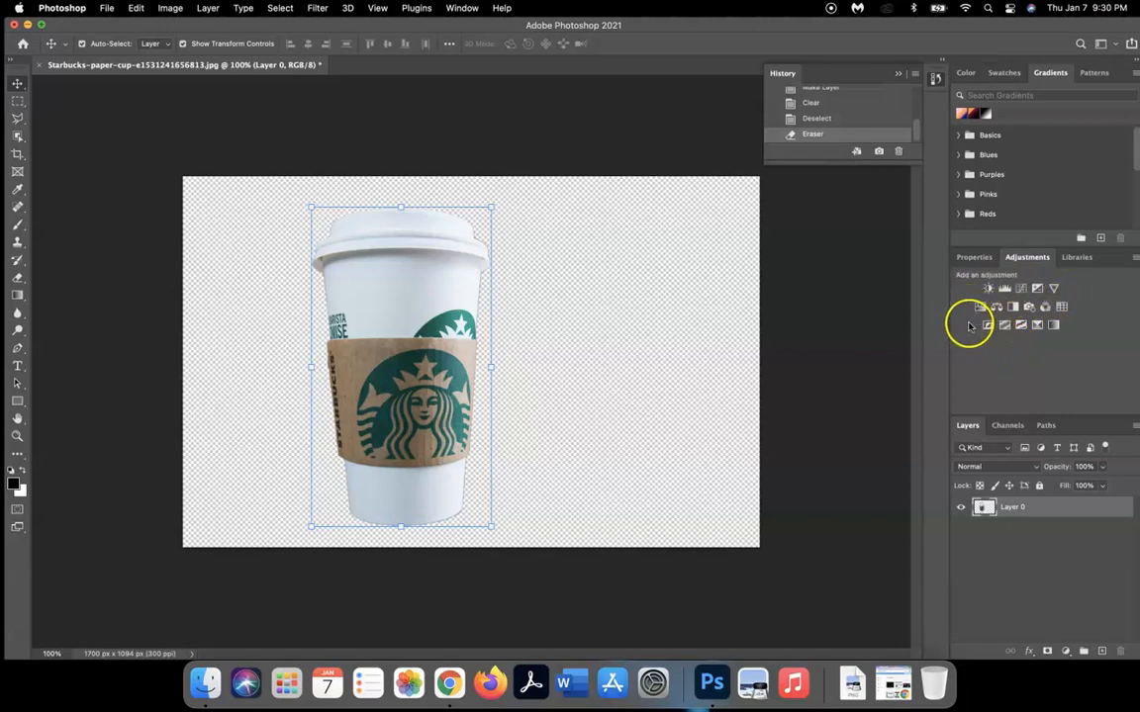
# - Add a Threshold adjustment layer at level 135 above Layer 0, then select Layer 0
pyautogui.click(1020, 326)
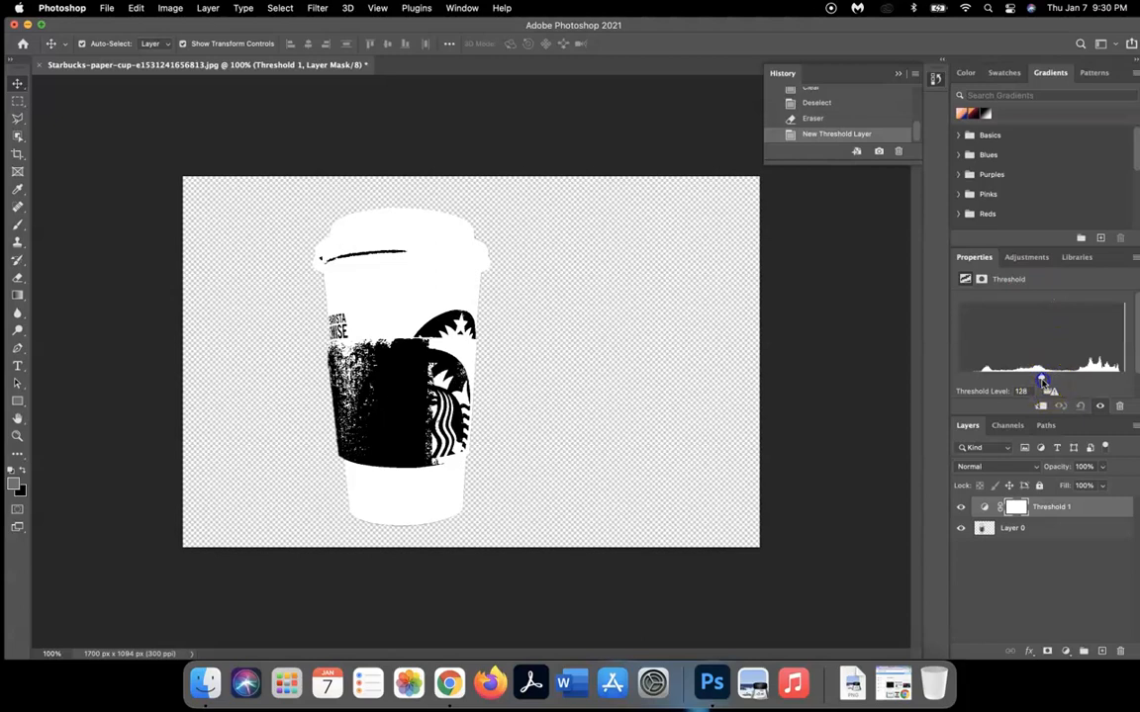
pyautogui.moveTo(1025, 379)
pyautogui.mouseDown()
pyautogui.moveTo(1015, 378)
pyautogui.moveTo(1125, 380)
pyautogui.moveTo(956, 374)
pyautogui.moveTo(1124, 378)
pyautogui.moveTo(1029, 372)
pyautogui.moveTo(1047, 374)
pyautogui.mouseUp()
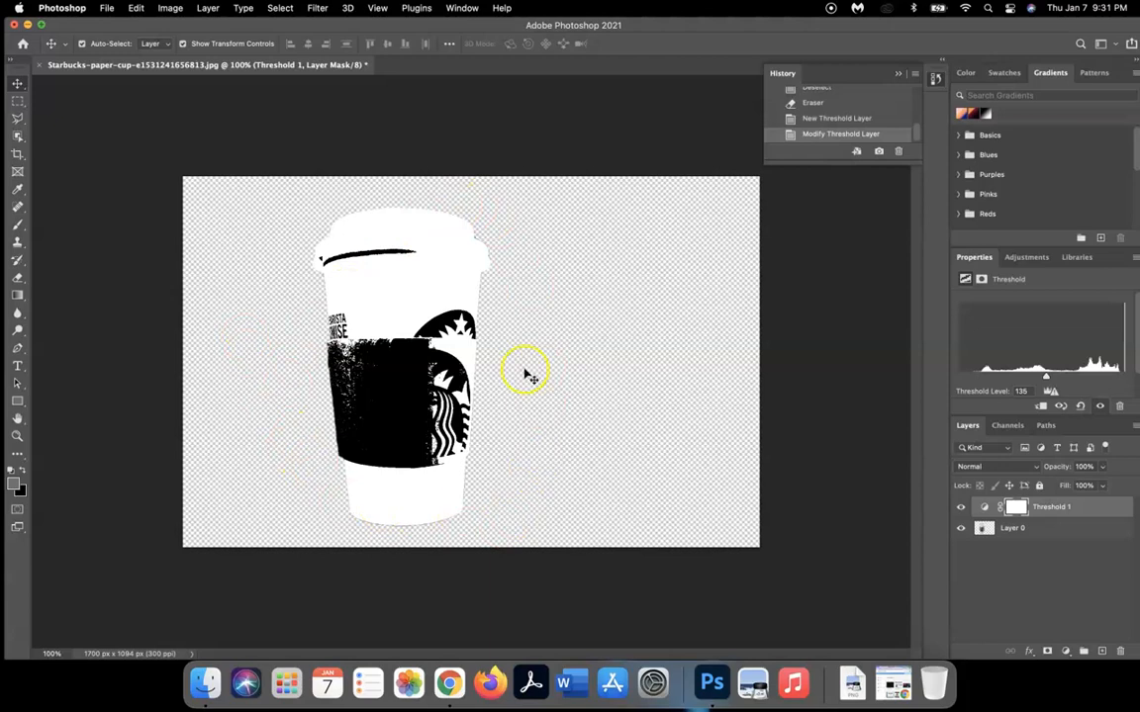
pyautogui.doubleClick(1011, 528)
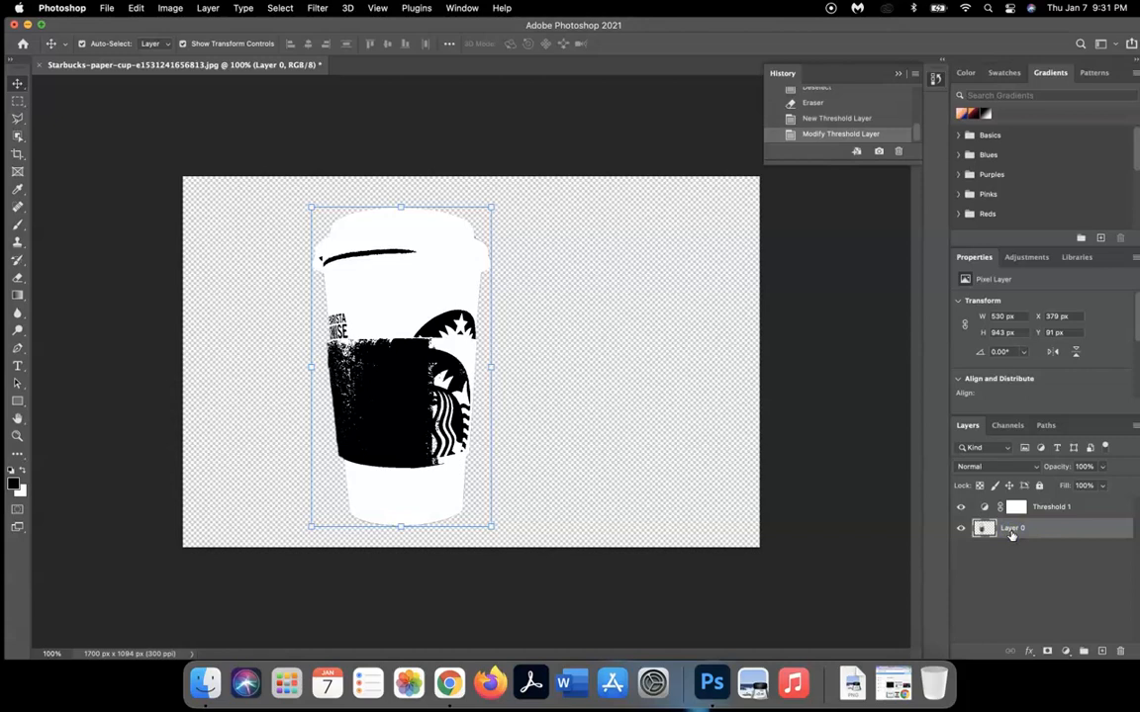
# - Apply a thicker black inside Stroke to Layer 0 through Layer Style
pyautogui.click(1066, 652)
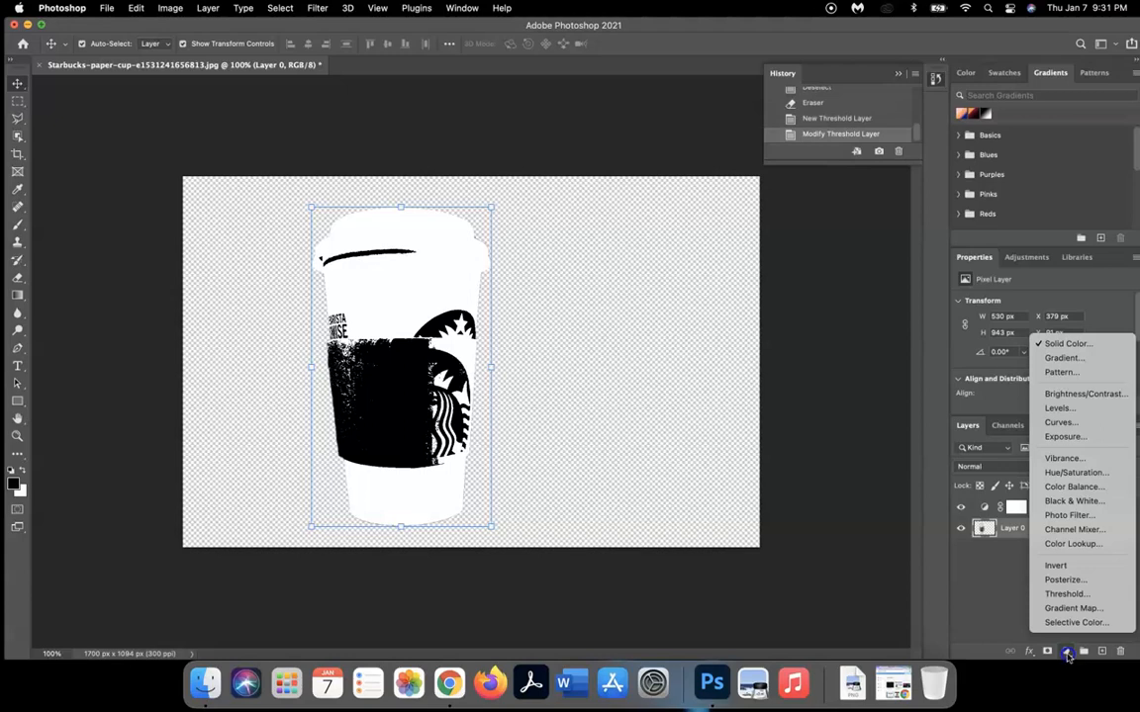
pyautogui.click(1068, 656)
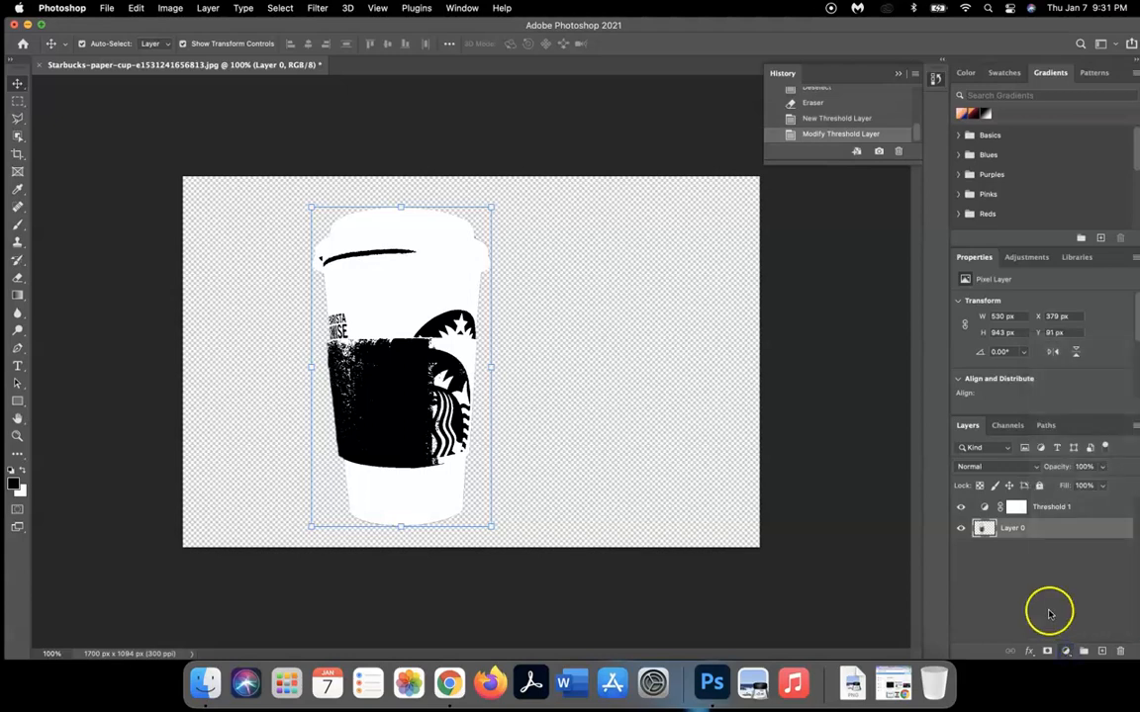
pyautogui.doubleClick(1037, 528)
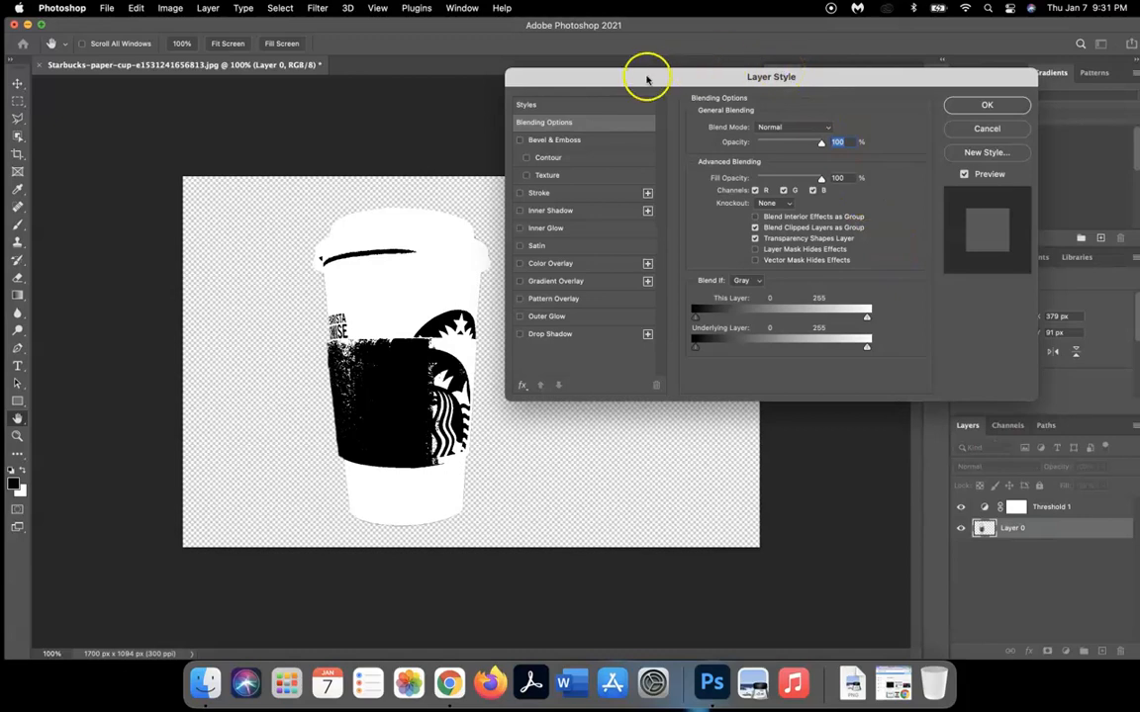
pyautogui.click(521, 194)
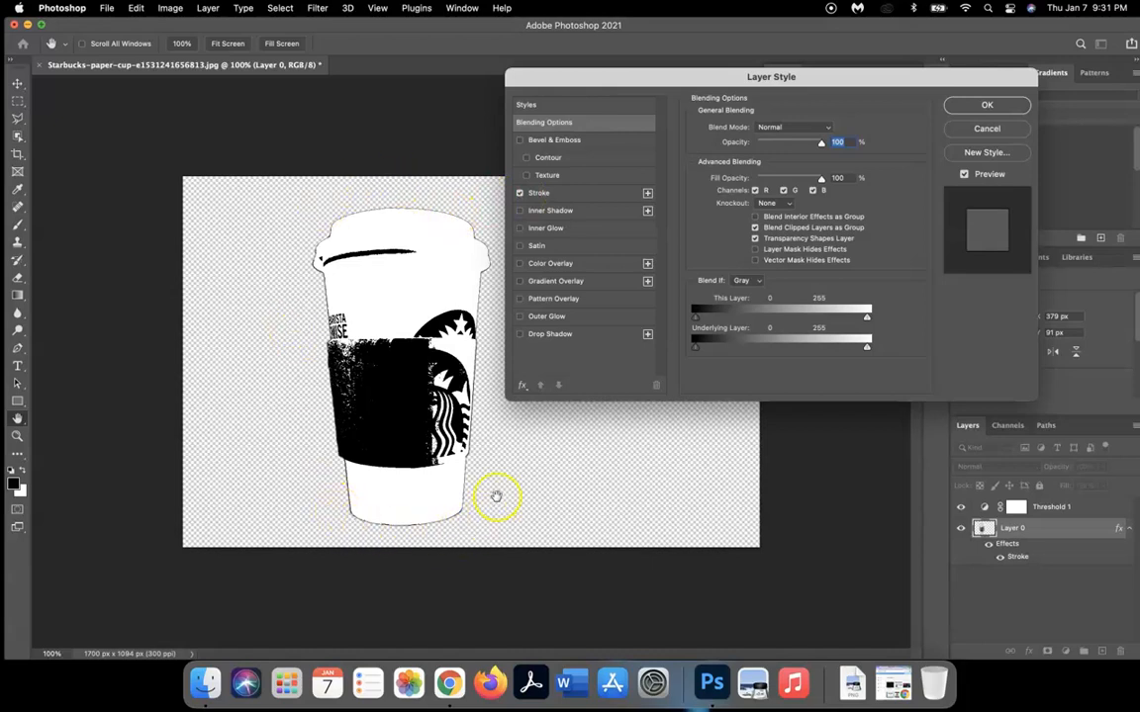
pyautogui.click(589, 195)
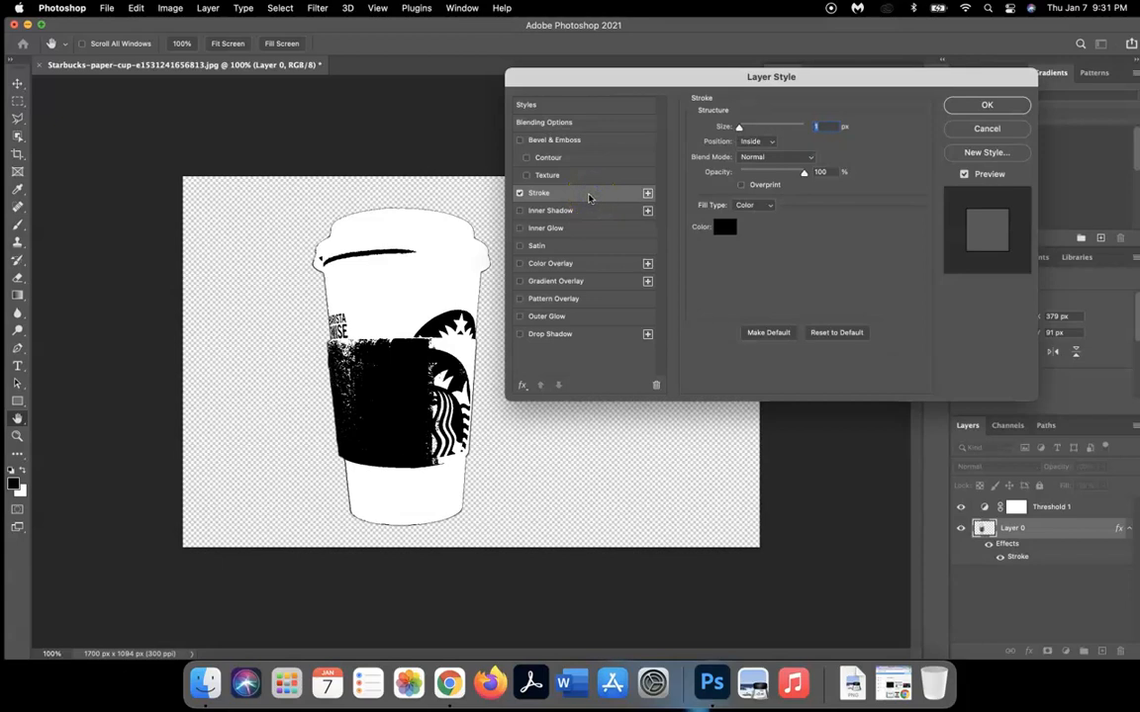
pyautogui.moveTo(735, 128)
pyautogui.mouseDown()
pyautogui.moveTo(783, 132)
pyautogui.moveTo(742, 128)
pyautogui.mouseUp()
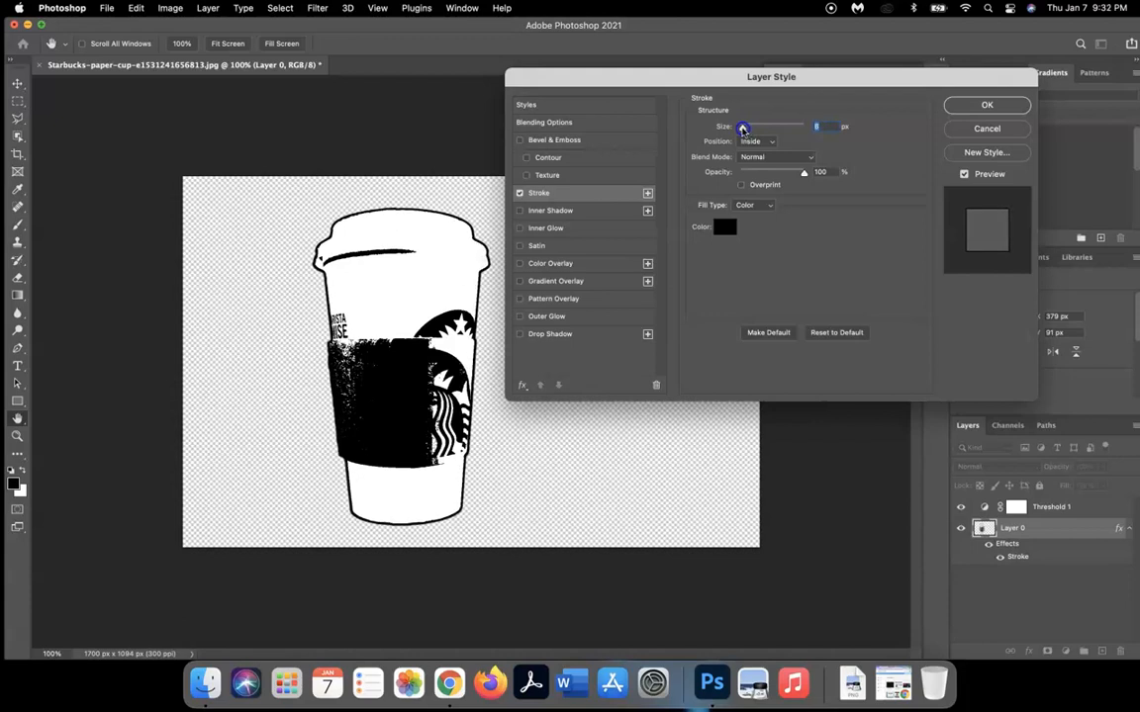
pyautogui.click(981, 104)
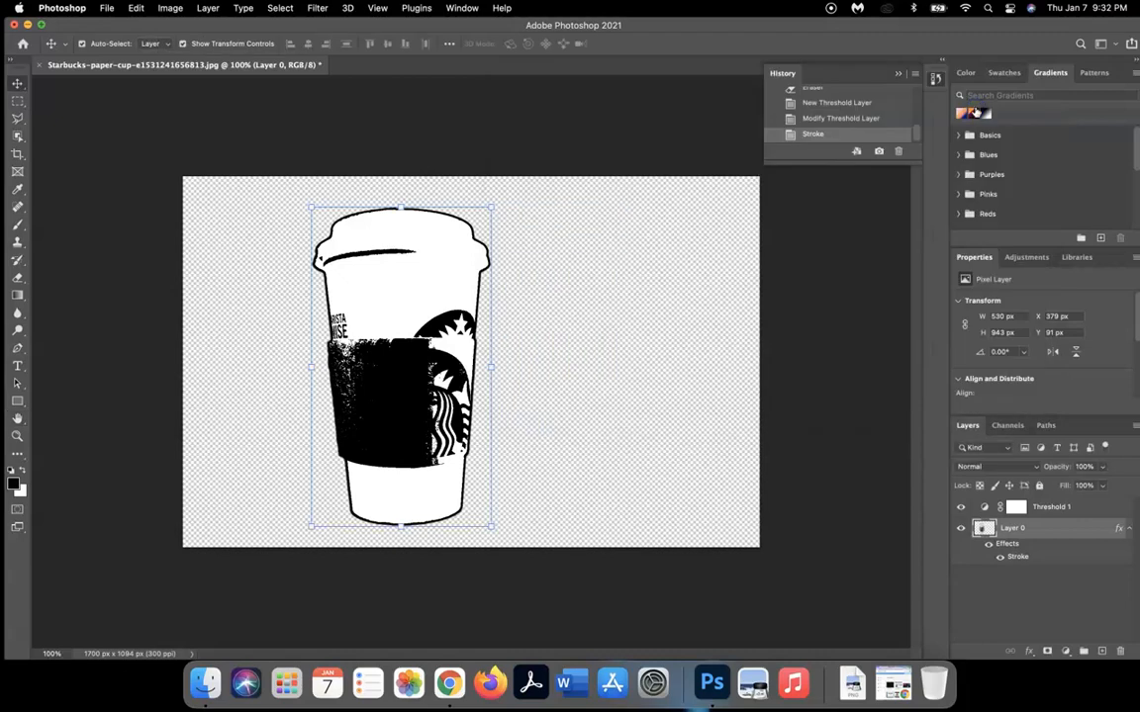
# - Drag the outlined cup left and slightly up, then deselect the layer
pyautogui.click(469, 412)
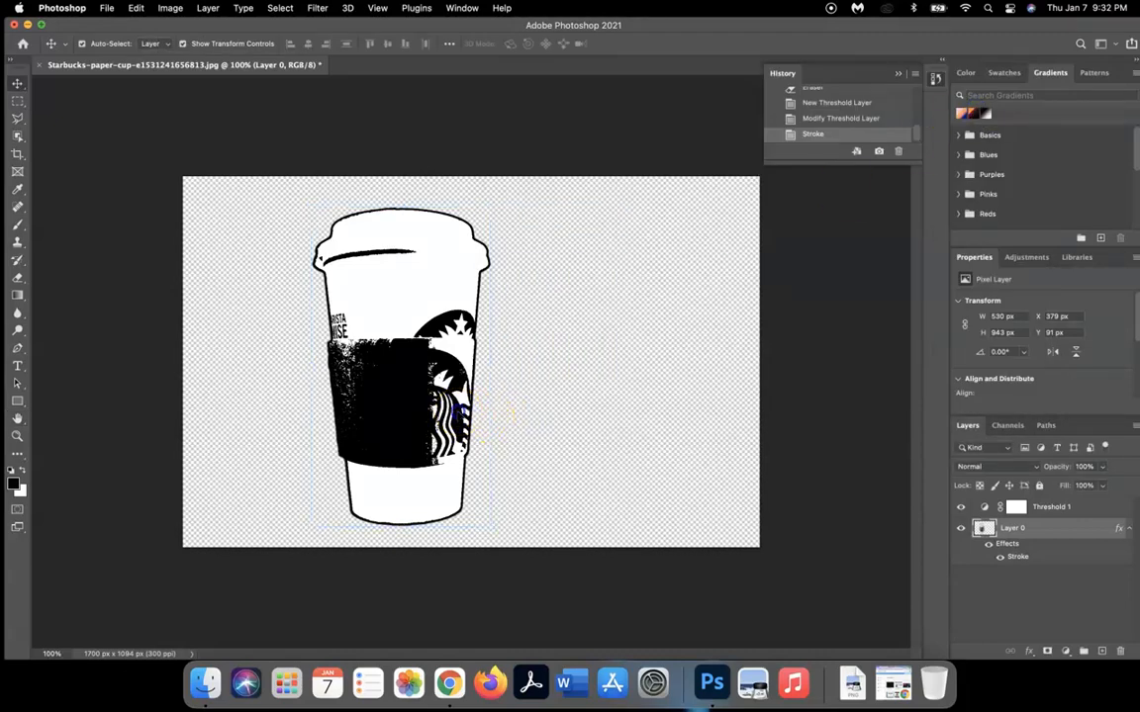
pyautogui.moveTo(460, 408); pyautogui.dragTo(419, 399)
pyautogui.click(534, 438)
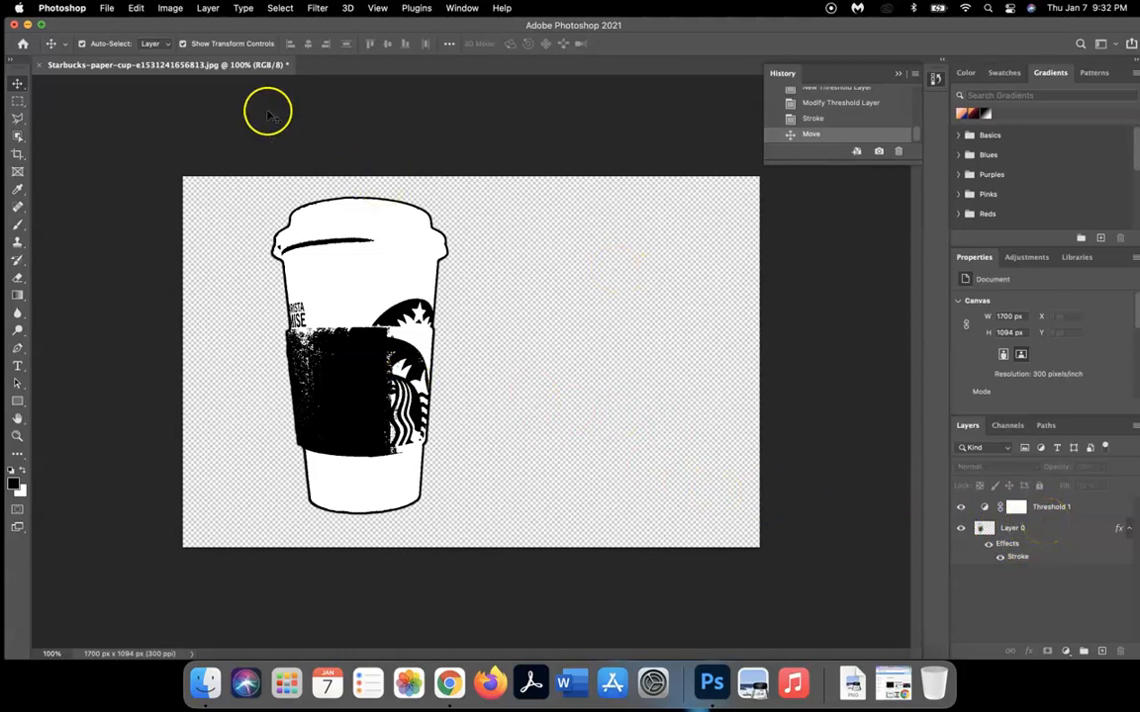
# - Merge Visible into one Threshold 1 layer, shift the cup left to X 94, Y 41, and reselect that layer
pyautogui.click(209, 8)
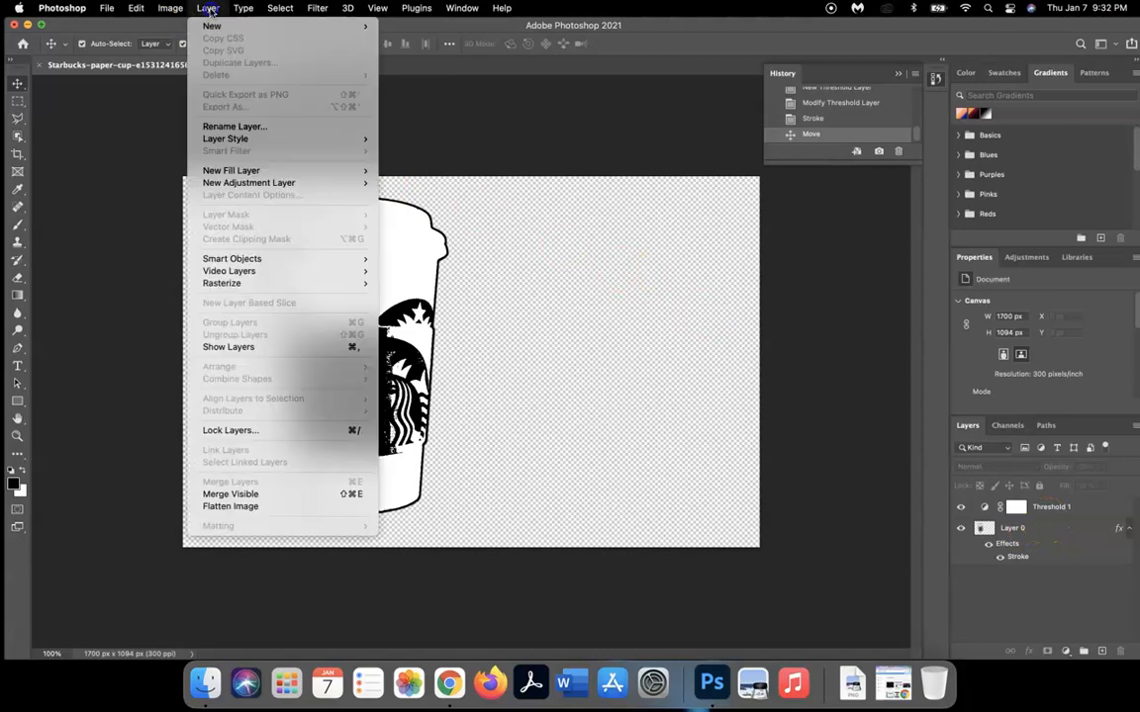
pyautogui.click(240, 493)
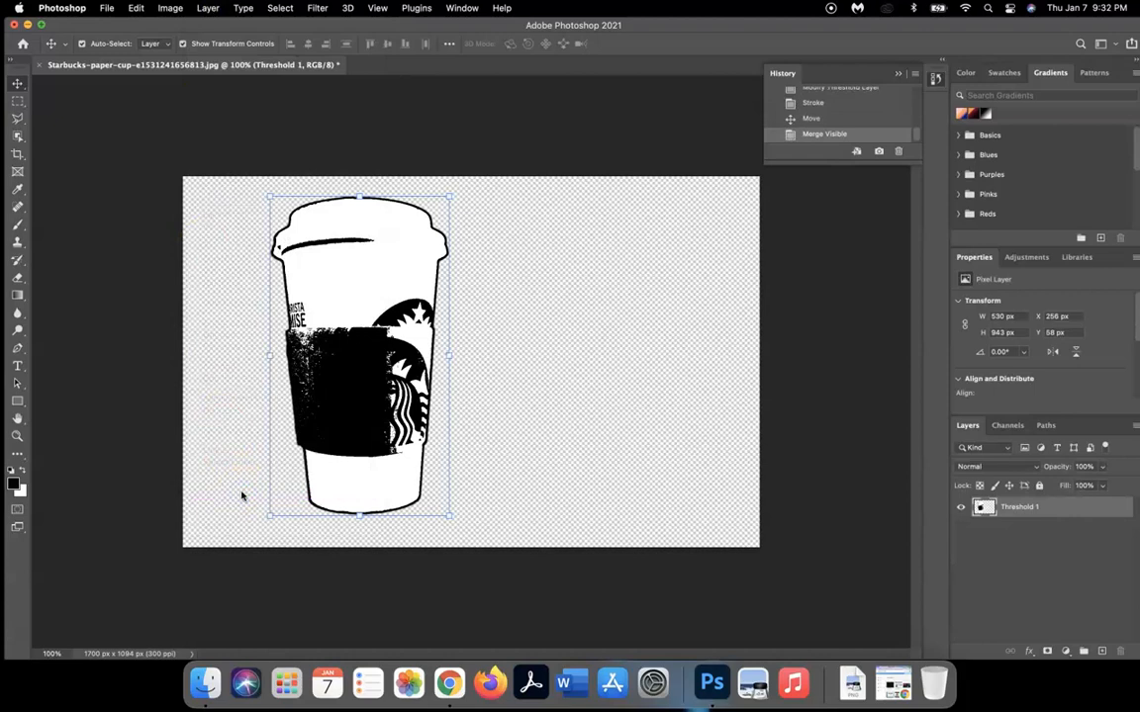
pyautogui.moveTo(316, 377); pyautogui.dragTo(264, 378)
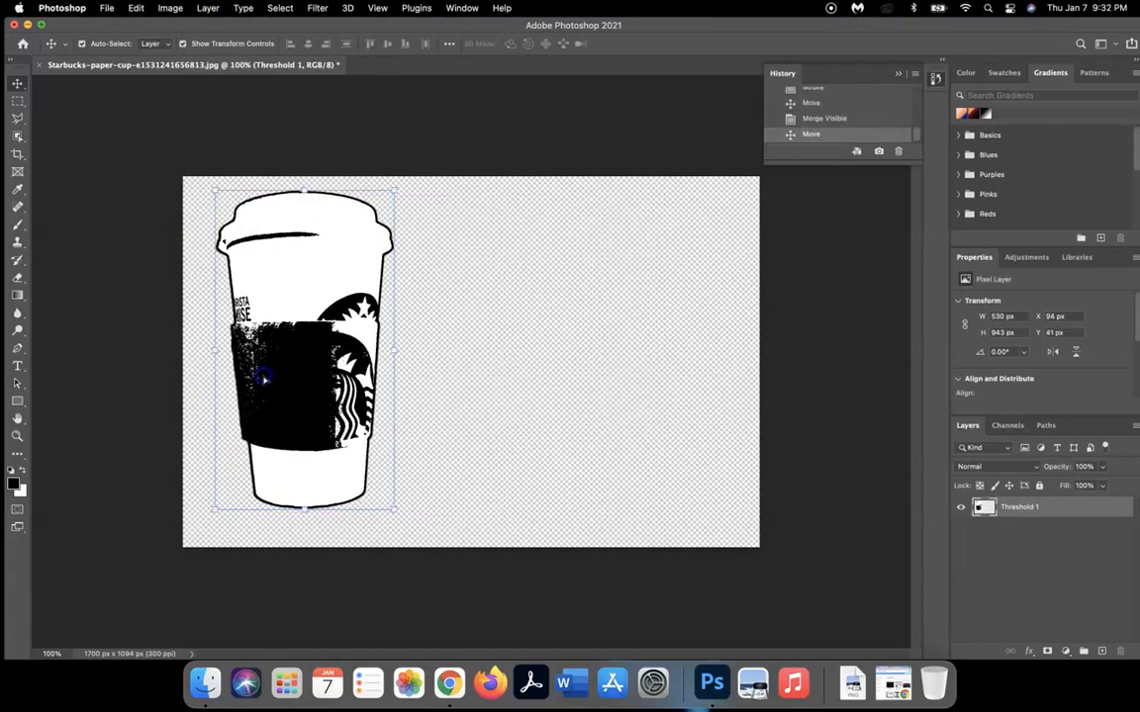
pyautogui.click(452, 413)
pyautogui.moveTo(347, 379); pyautogui.dragTo(348, 380)
pyautogui.click(447, 374)
pyautogui.click(1035, 507)
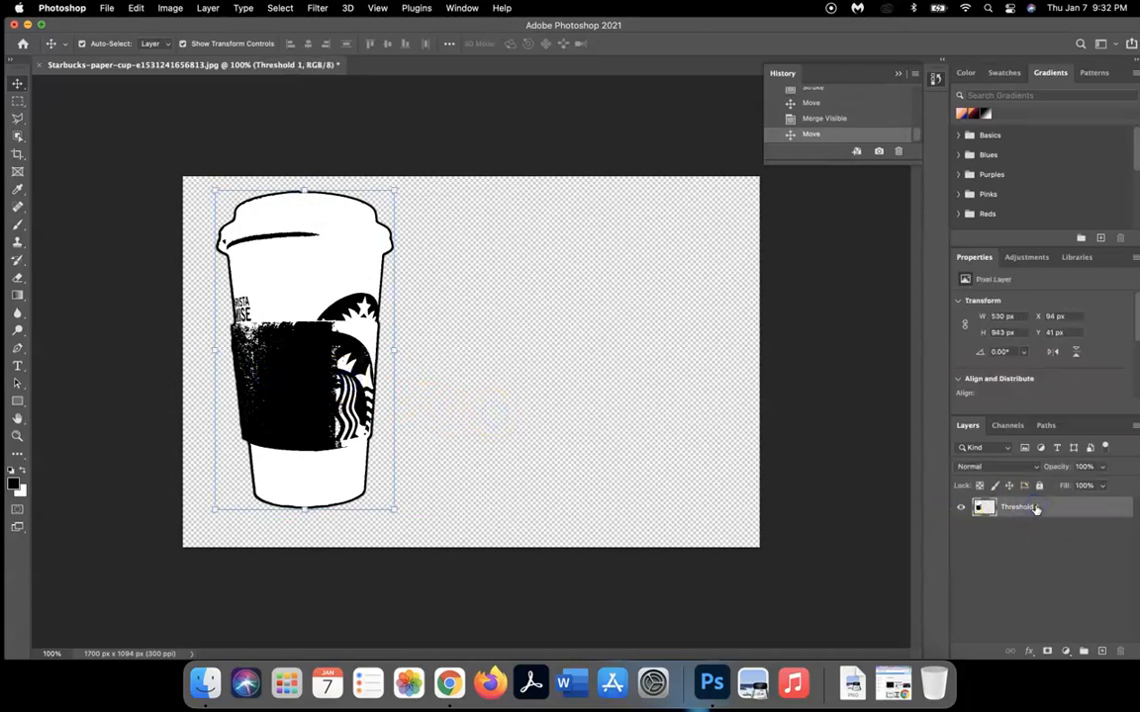